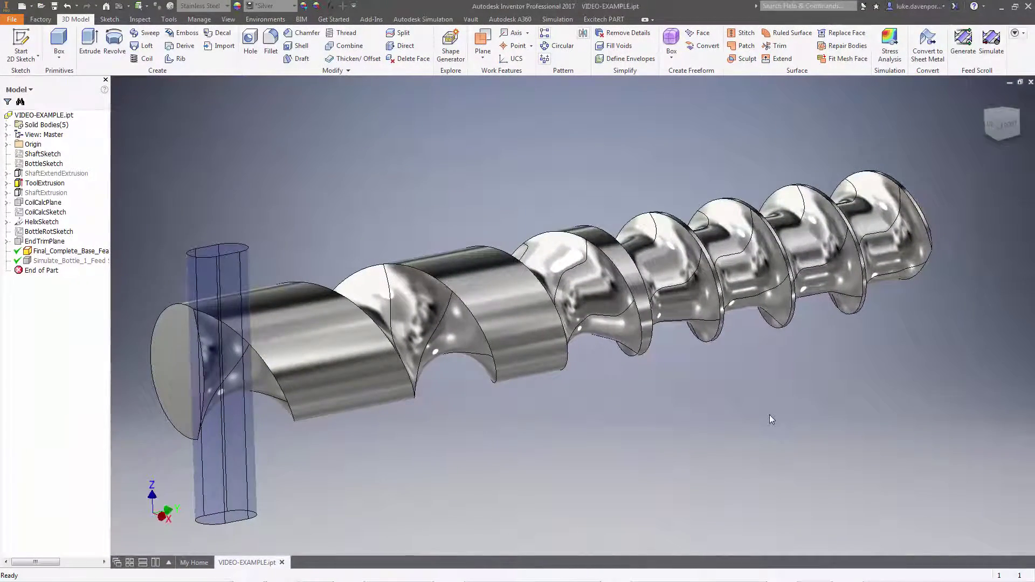
# Save the shaft, run the bottle feed simulation to the 61.44 mm end pitch, then finish
pyautogui.keyDown('shift'); pyautogui.moveTo(770, 416); pyautogui.dragTo(782, 412, button='middle'); pyautogui.keyUp('shift')
pyautogui.click(991, 50)
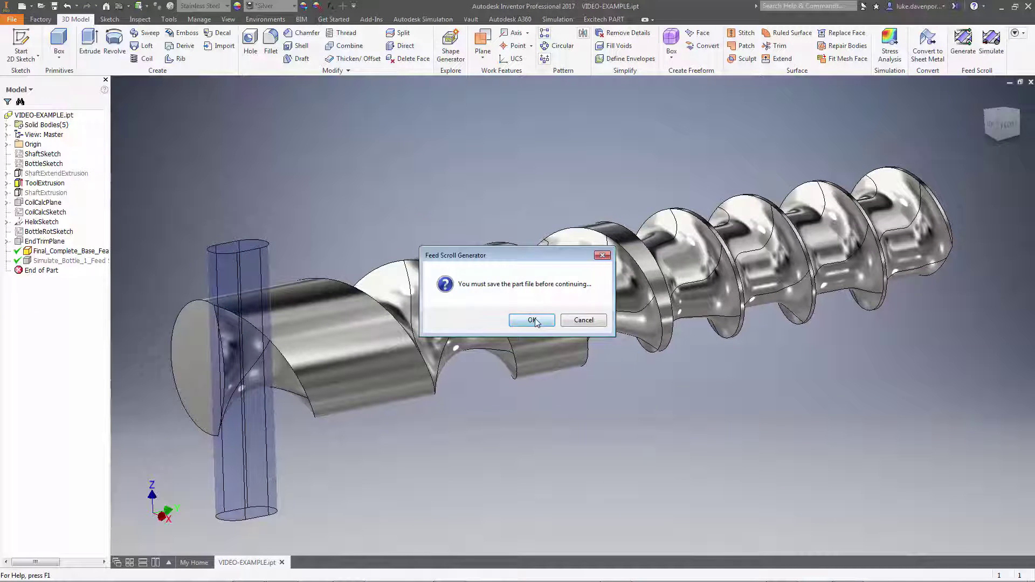
pyautogui.click(532, 321)
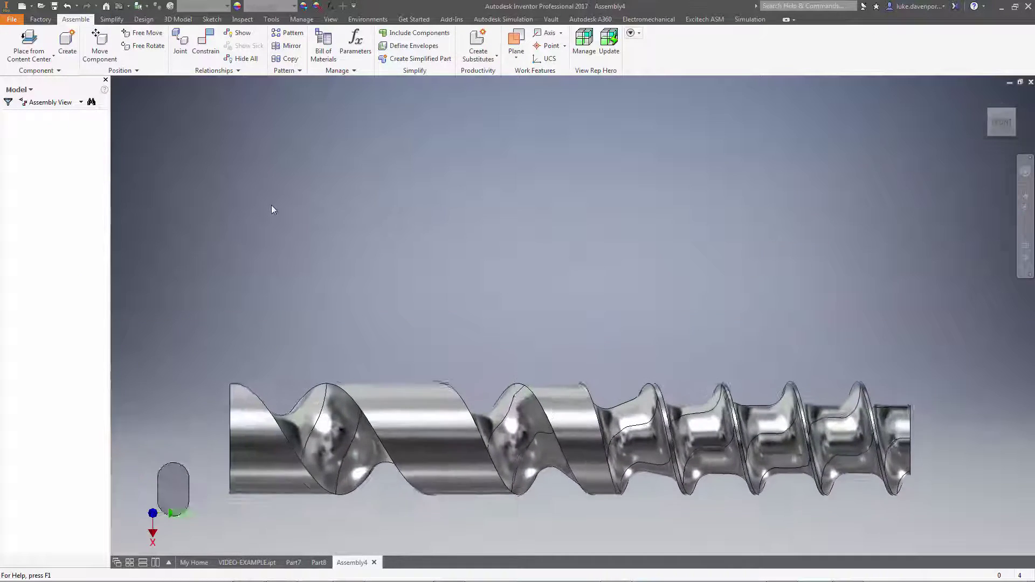
pyautogui.moveTo(287, 93); pyautogui.dragTo(690, 128)
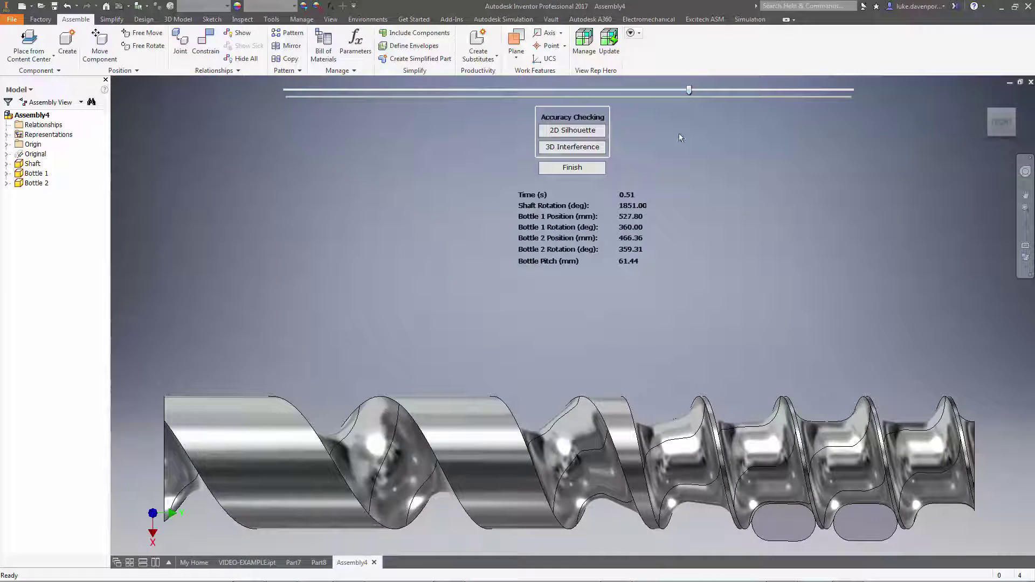
pyautogui.click(571, 168)
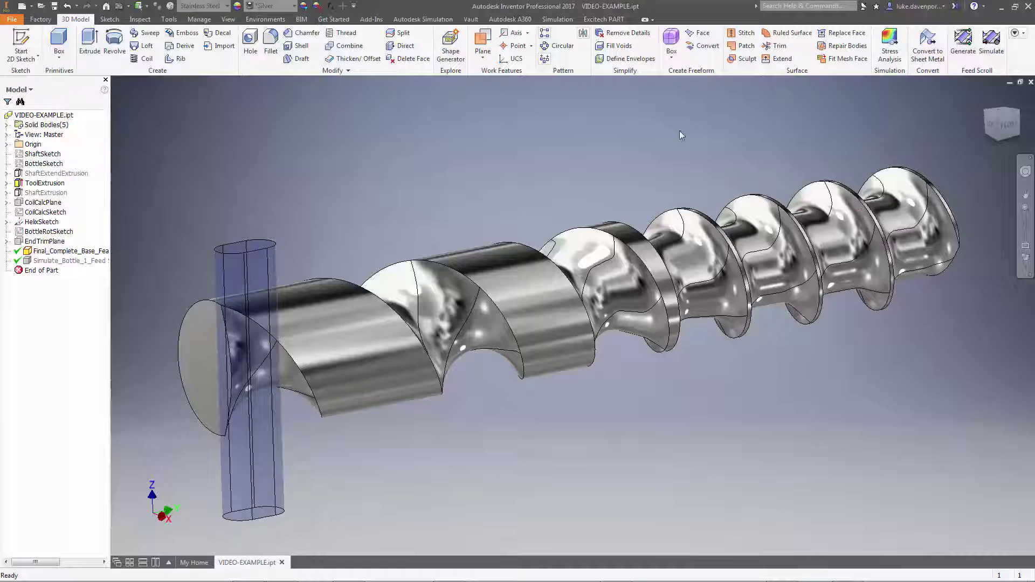
# Load model settings into the Feed Scroll Generator and review the bottle sketch (48 mm, 20 mm)
pyautogui.moveTo(679, 135); pyautogui.dragTo(645, 153, button='middle')
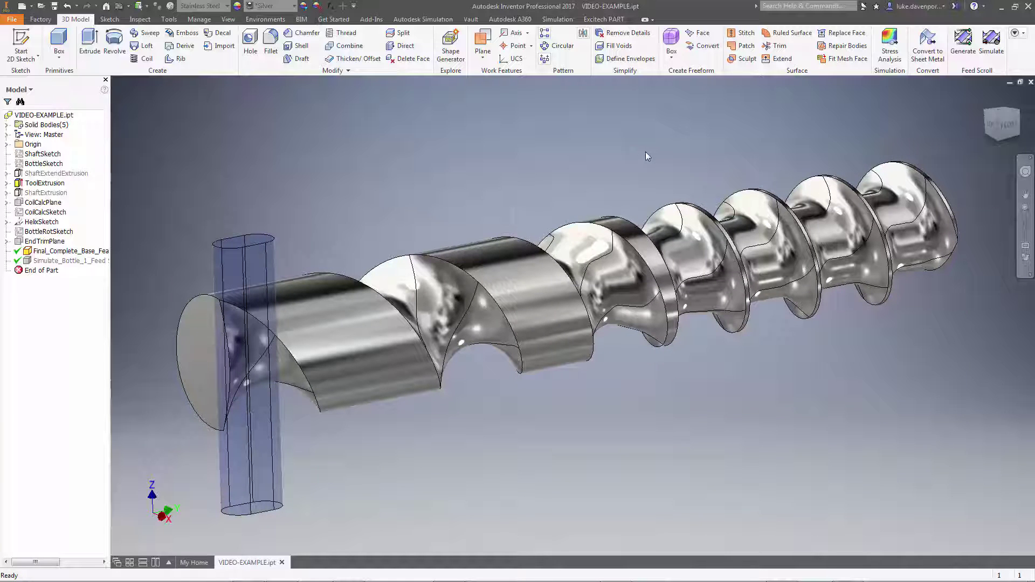
pyautogui.moveTo(647, 155); pyautogui.dragTo(654, 157, button='middle')
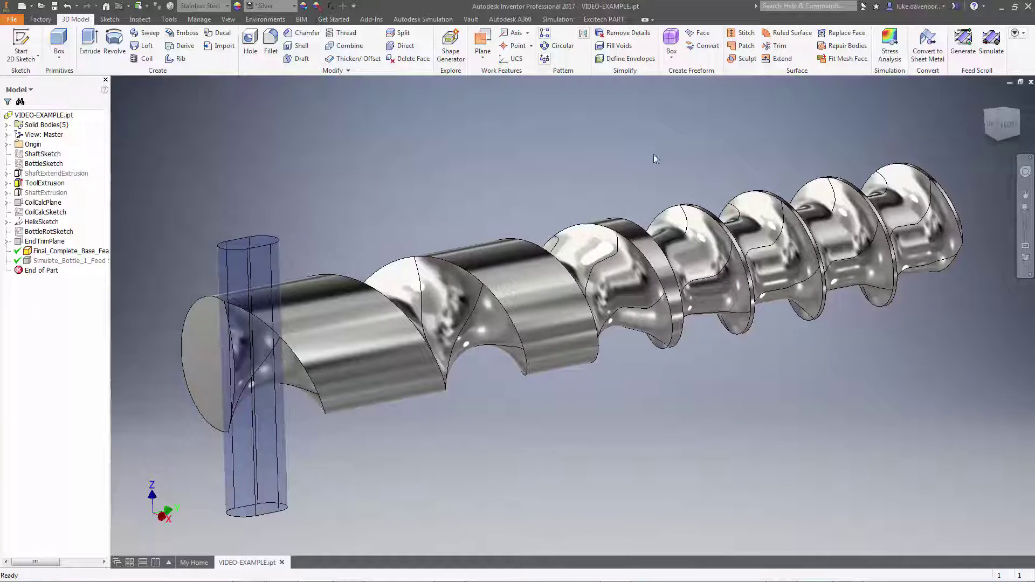
pyautogui.click(961, 43)
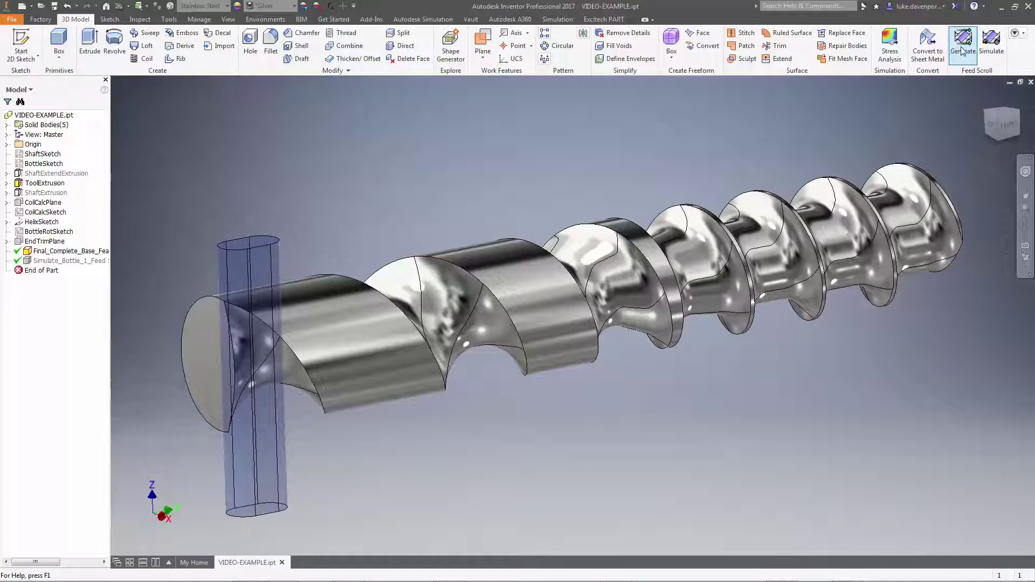
pyautogui.click(501, 324)
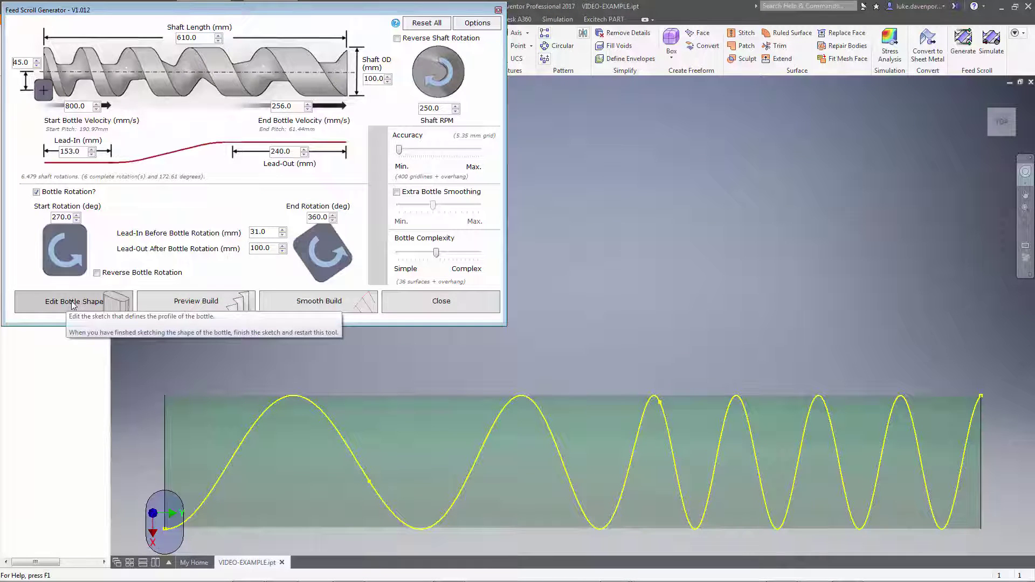
pyautogui.click(74, 302)
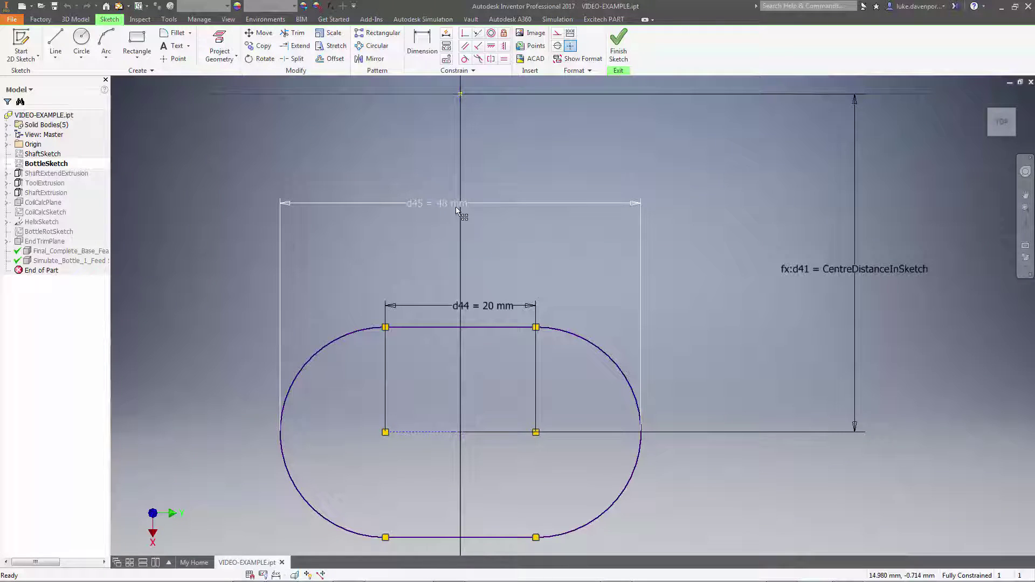
pyautogui.click(620, 54)
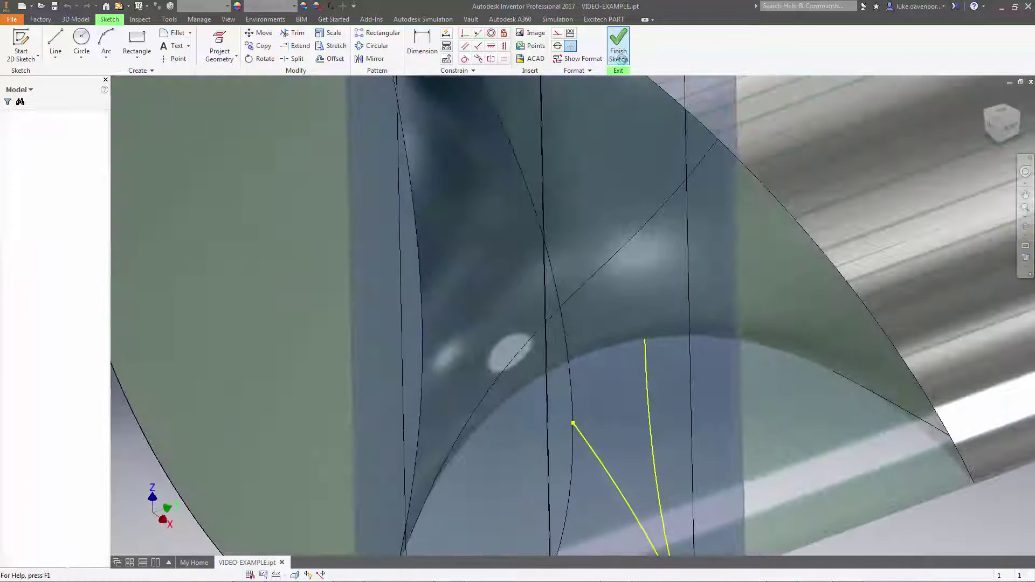
# Reload the model settings and set End Bottle Velocity to 200.0 mm/s, via 210.0
pyautogui.click(963, 43)
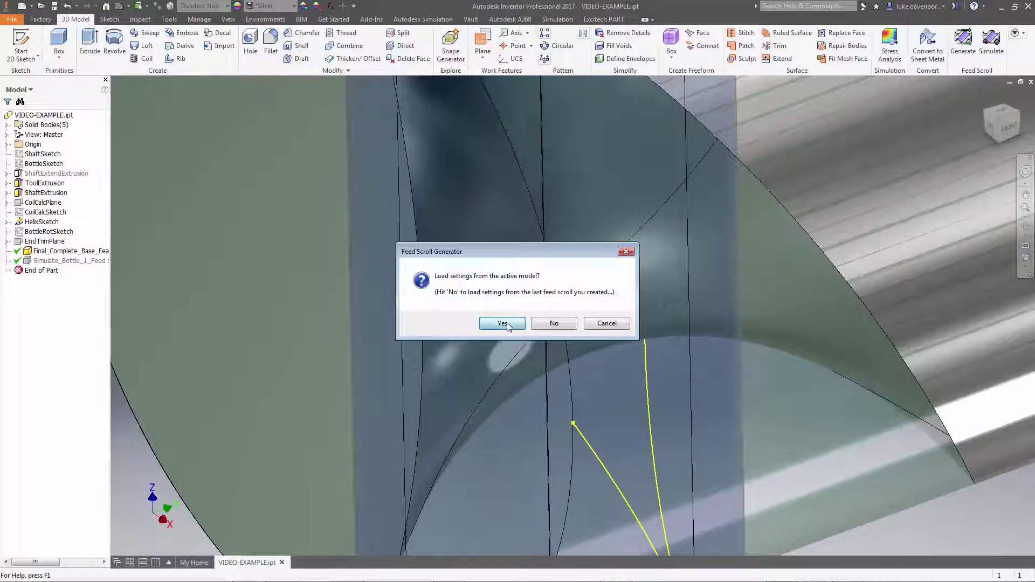
pyautogui.click(506, 325)
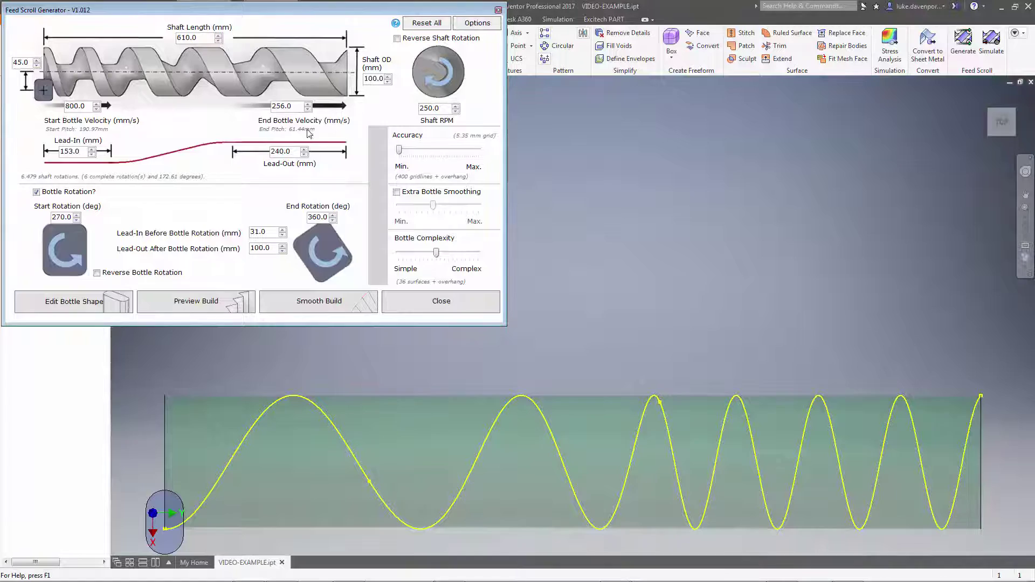
pyautogui.moveTo(293, 106); pyautogui.dragTo(245, 106)
pyautogui.write('210.0')
pyautogui.press('Return')
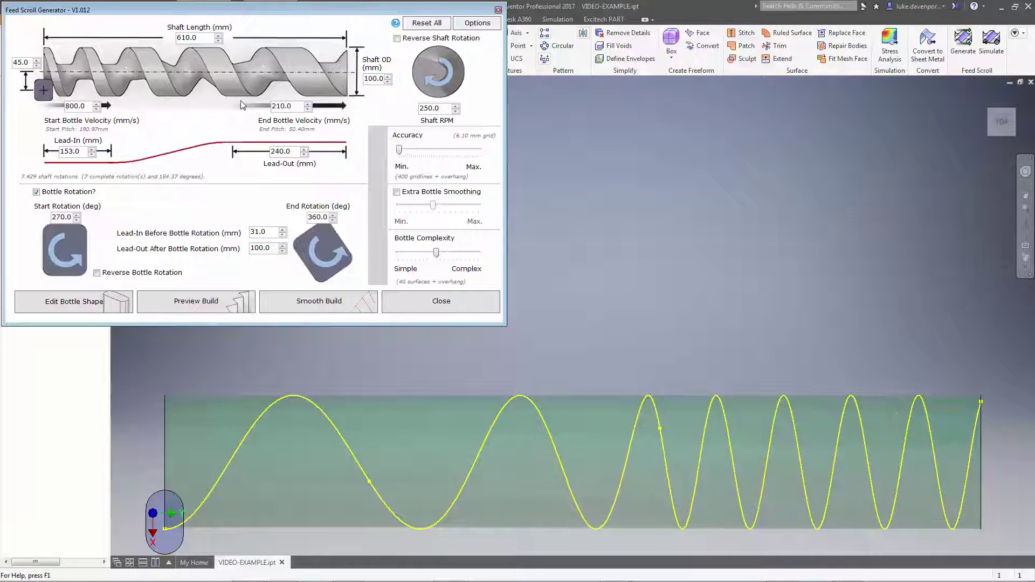
pyautogui.moveTo(294, 105); pyautogui.dragTo(242, 107)
pyautogui.write('200.0')
pyautogui.press('Return')
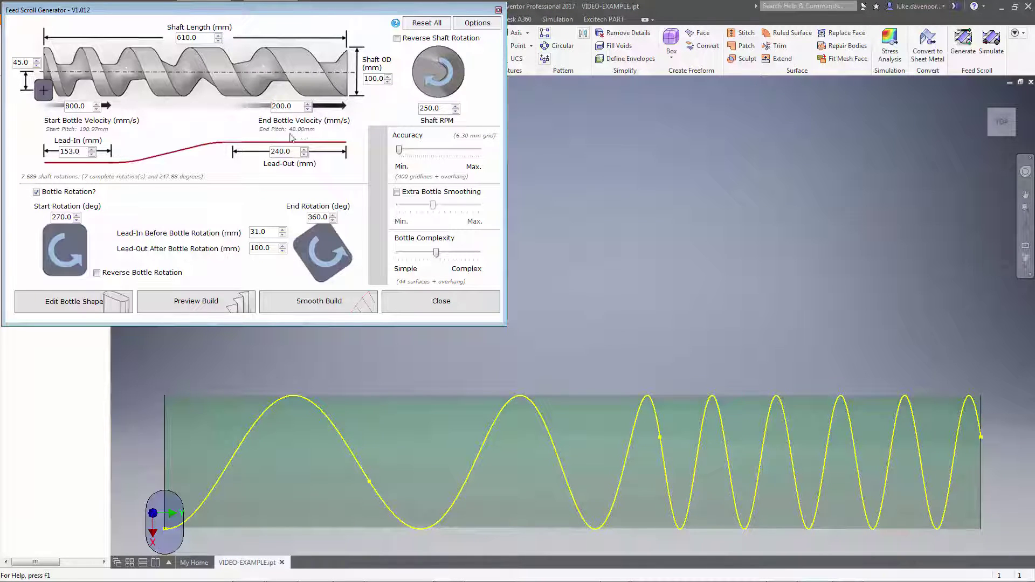
pyautogui.doubleClick(301, 106)
pyautogui.click(299, 106)
# Smooth Build the feed scroll with the 200 mm/s end velocity and accept the success message
pyautogui.click(329, 303)
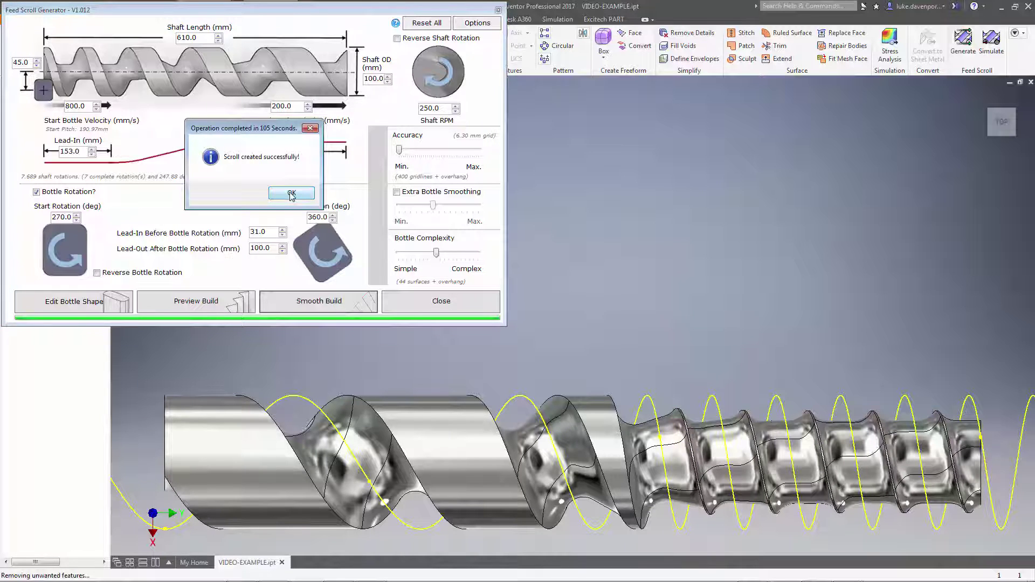
pyautogui.click(291, 194)
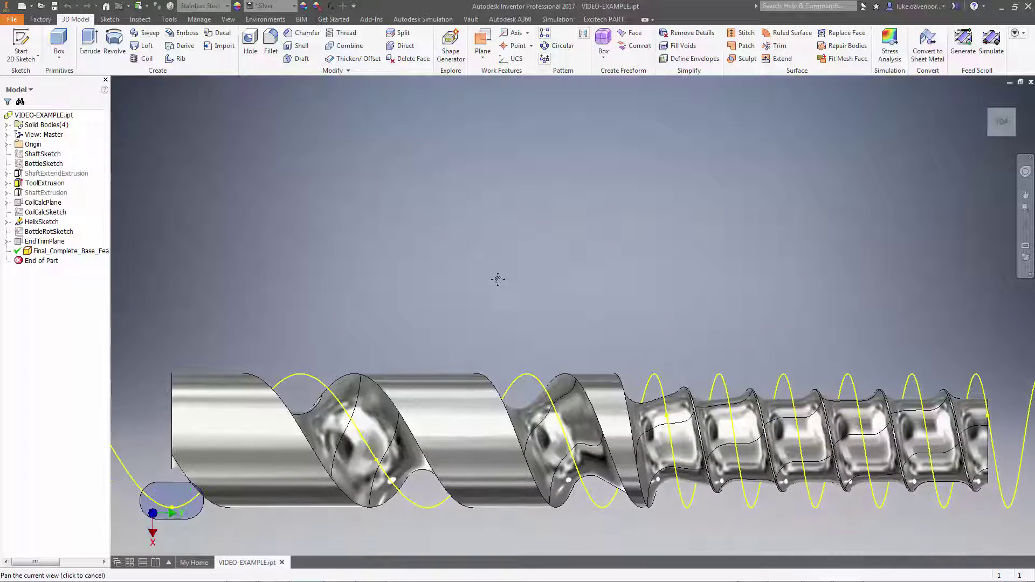
# Hide HelixSketch, then zoom and orbit to inspect the rebuilt shaft's threads
pyautogui.rightClick(39, 221)
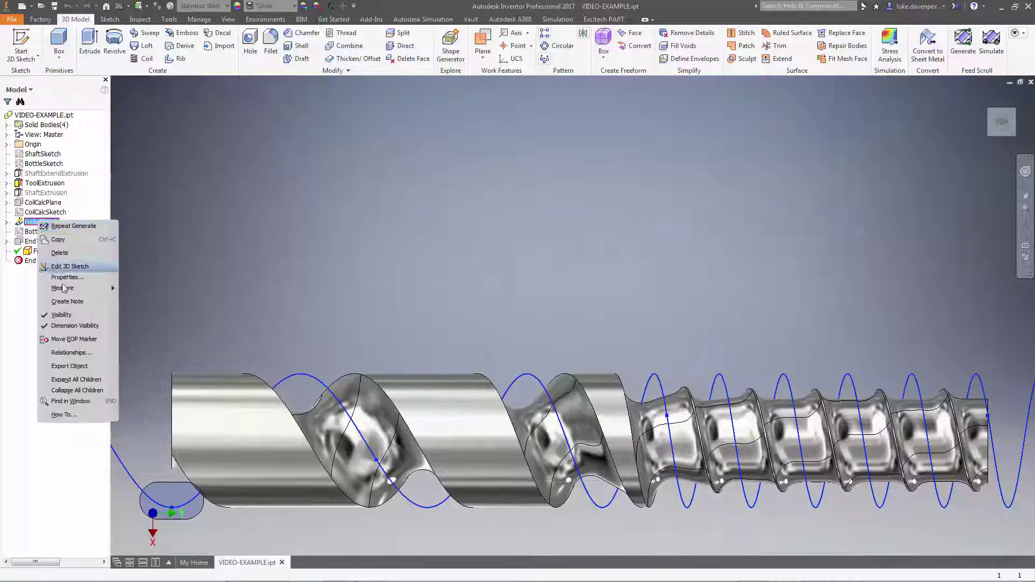
pyautogui.click(68, 316)
pyautogui.moveTo(530, 277); pyautogui.dragTo(483, 219, button='middle')
pyautogui.press('F6')
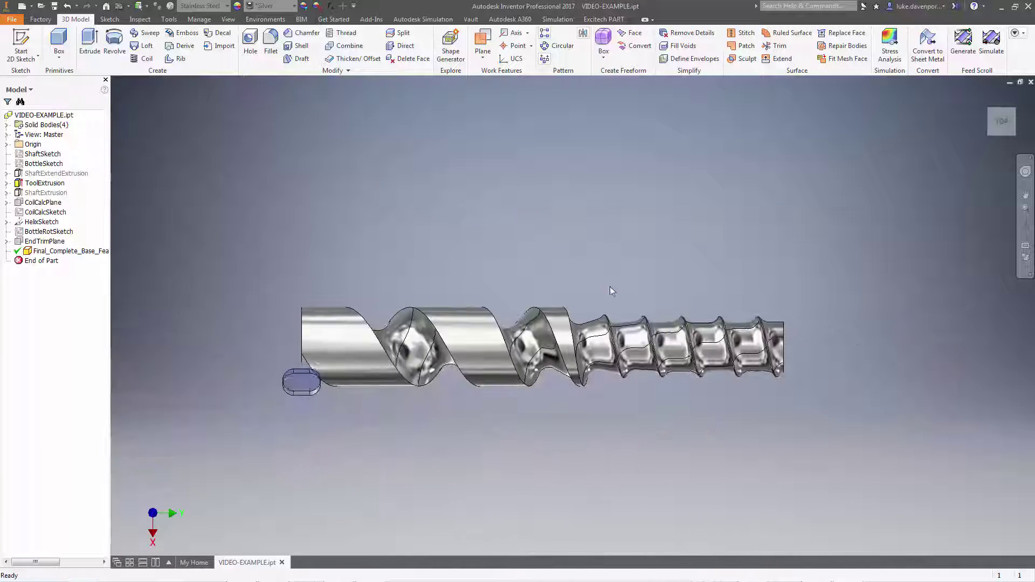
pyautogui.scroll(5, 665, 251)
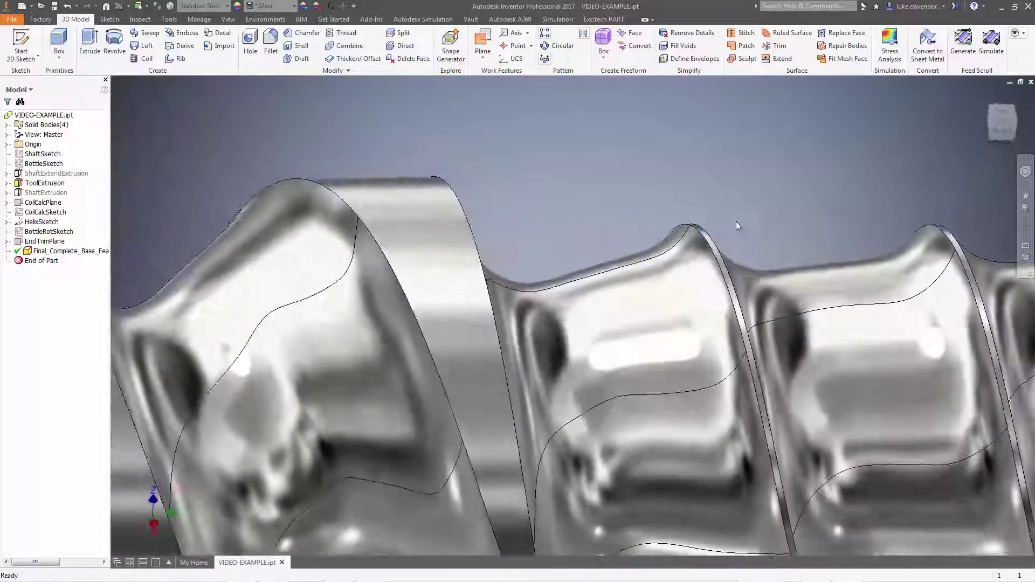
pyautogui.scroll(-5, 737, 222)
pyautogui.keyDown('shift'); pyautogui.moveTo(809, 199); pyautogui.dragTo(936, 83, button='middle'); pyautogui.keyUp('shift')
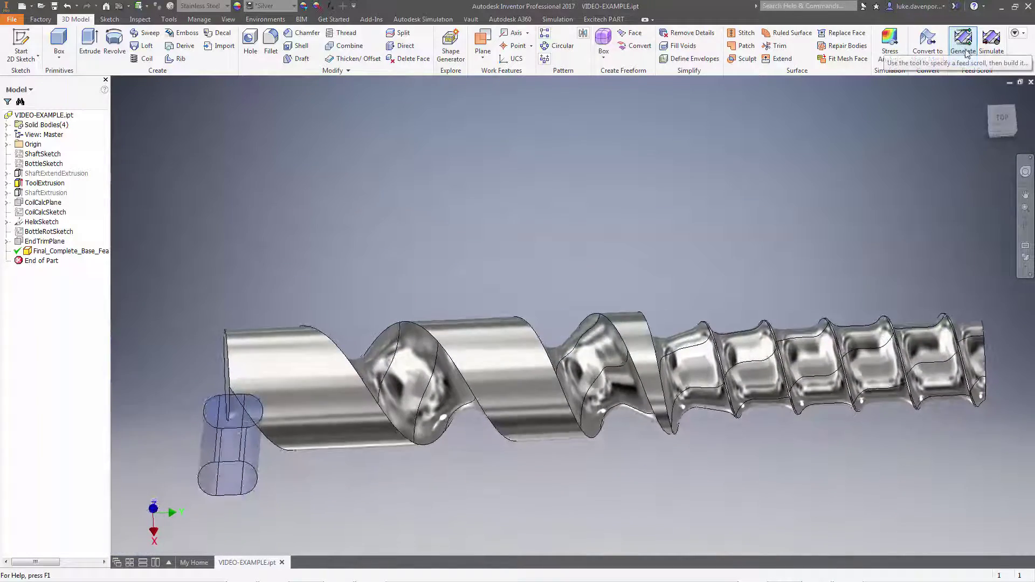
# Reload the model settings, check Chamfer Depth in the generator Options, save them, and close the generator
pyautogui.scroll(3, 738, 320)
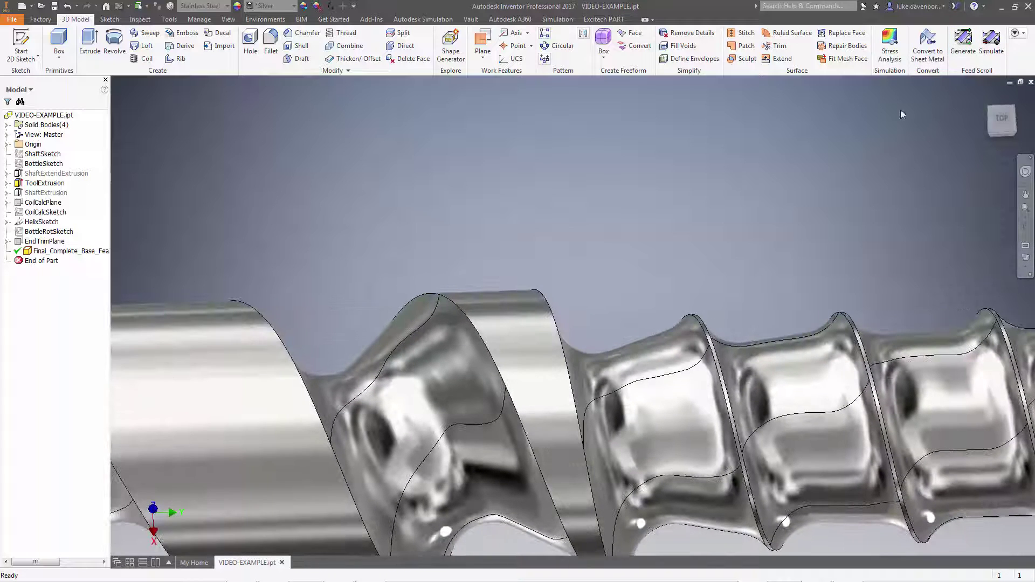
pyautogui.click(965, 42)
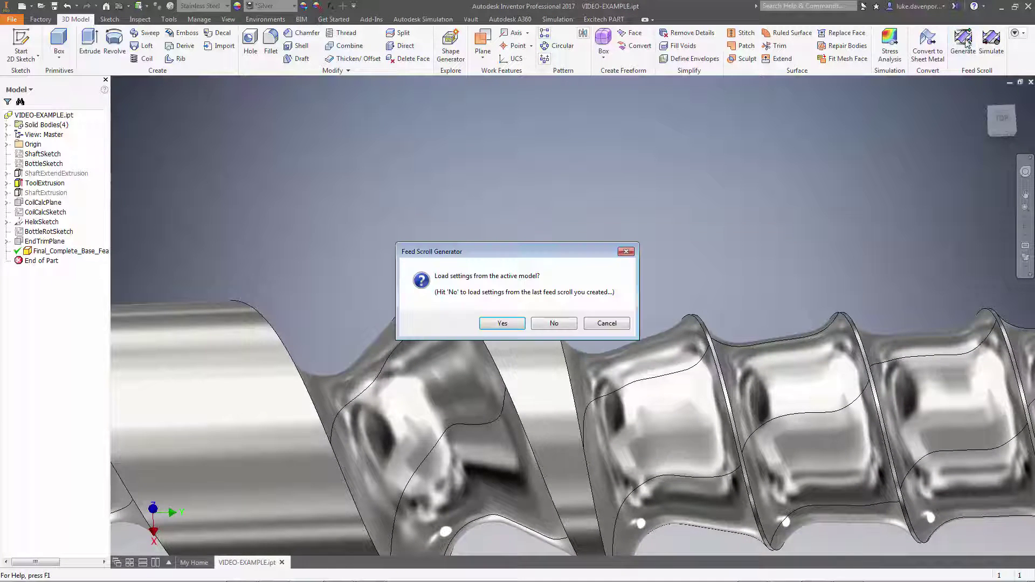
pyautogui.click(500, 325)
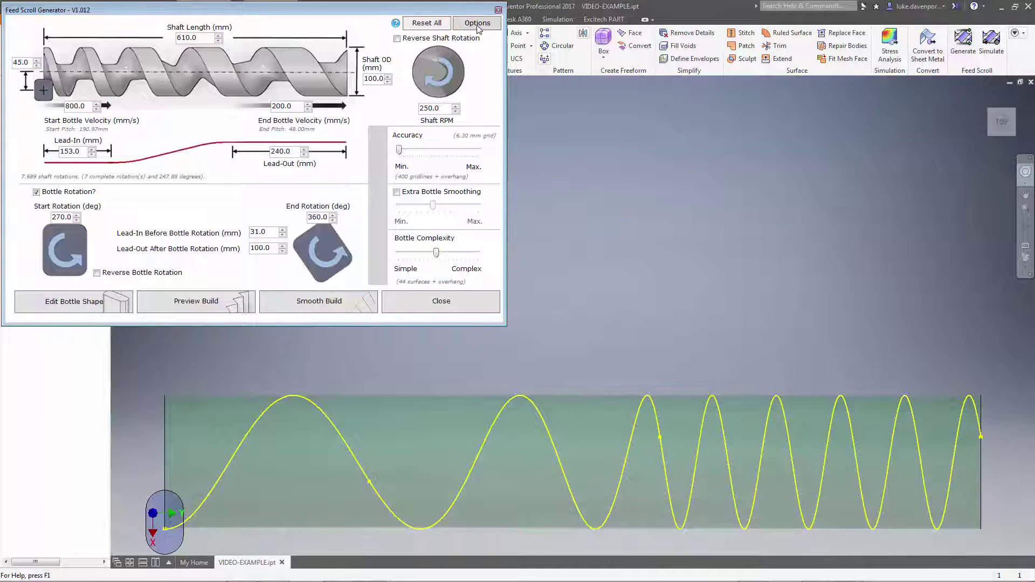
pyautogui.click(477, 23)
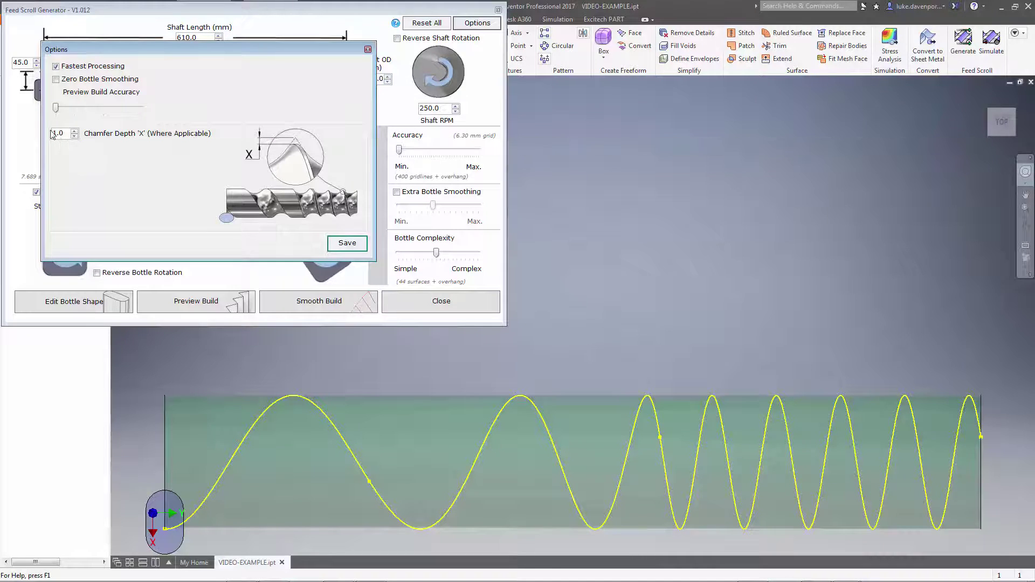
pyautogui.click(348, 243)
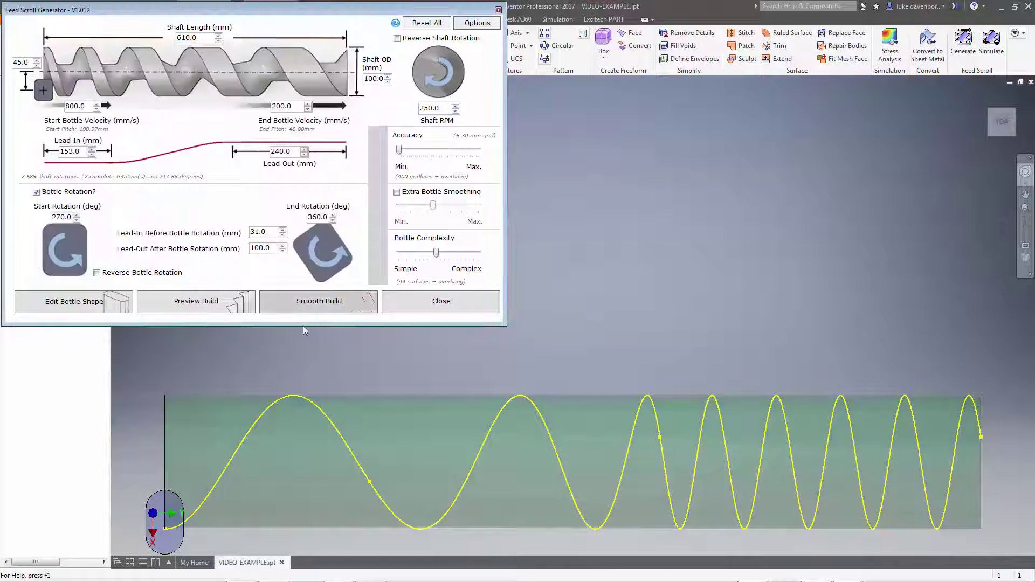
pyautogui.click(441, 302)
# Save the part and simulate the feed until bottles meet at a 48.00 mm pitch near the end
pyautogui.press('F2')
pyautogui.moveTo(486, 300); pyautogui.dragTo(486, 243)
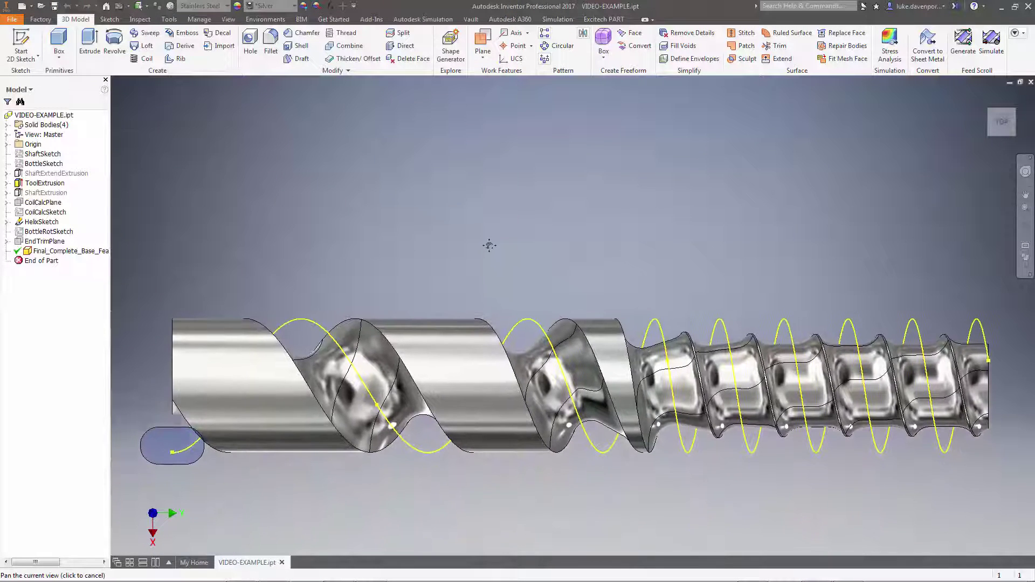
pyautogui.moveTo(703, 281); pyautogui.dragTo(713, 282)
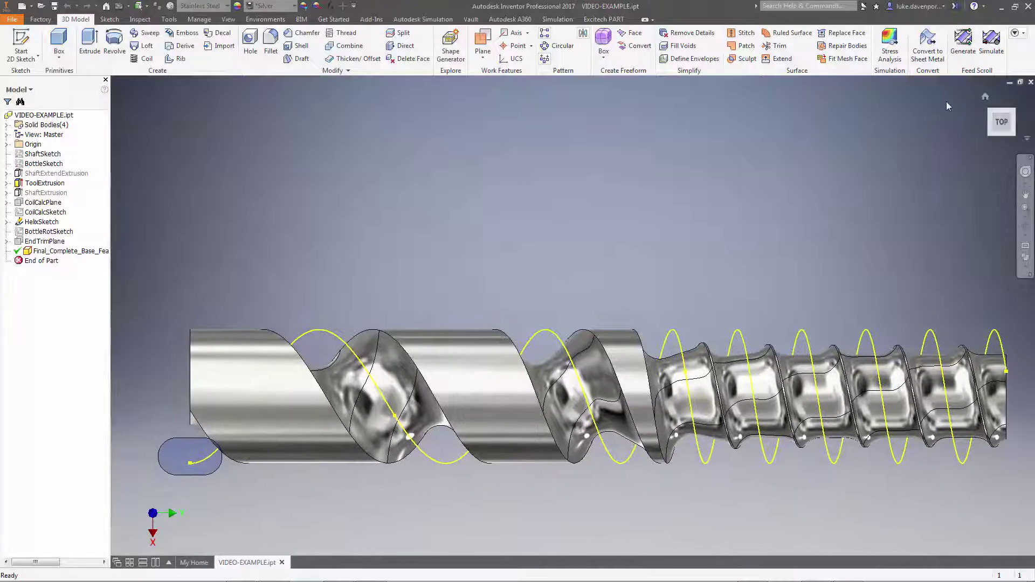
pyautogui.click(991, 43)
pyautogui.click(531, 321)
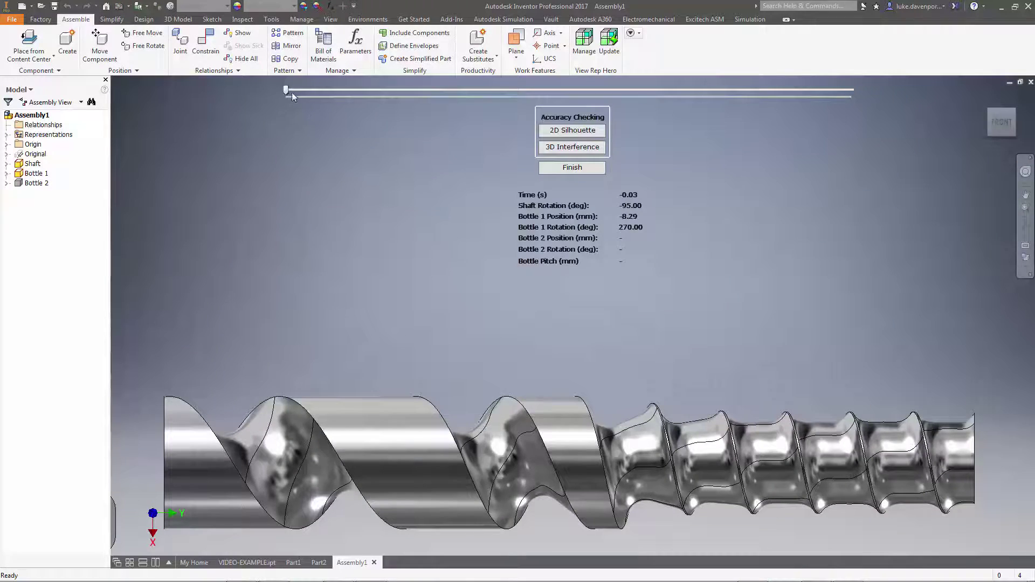
pyautogui.moveTo(285, 90); pyautogui.dragTo(636, 115)
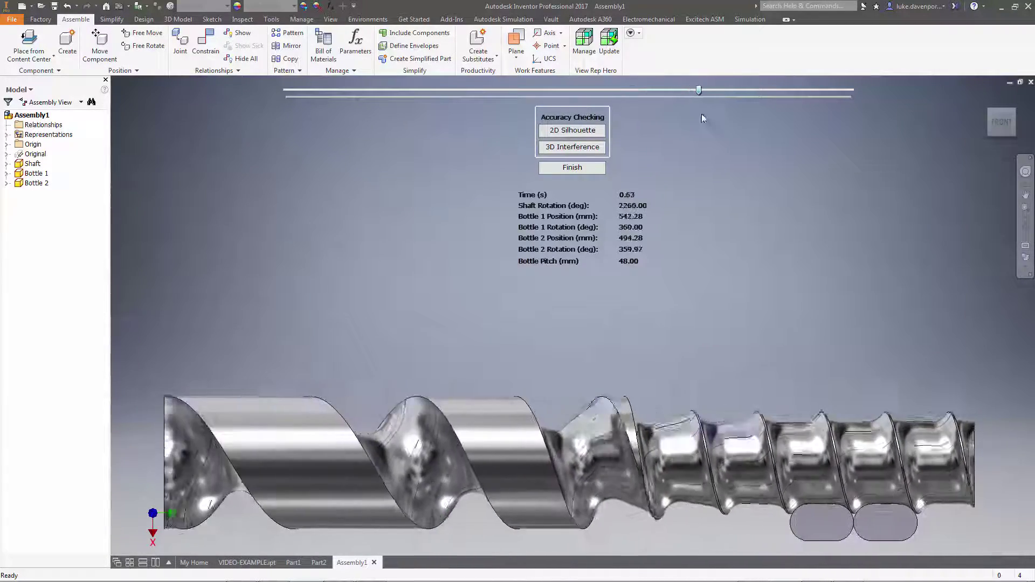